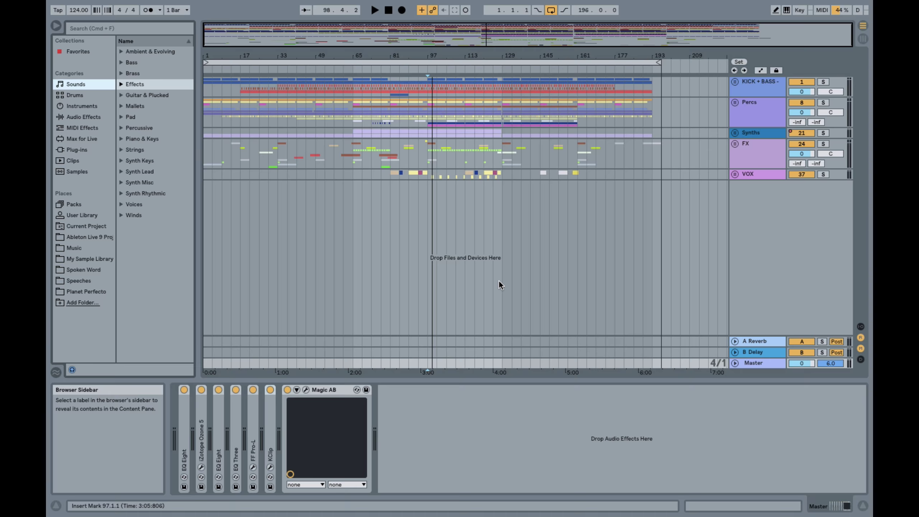
# Step: Review the Sennheiser HD 650 Amazon listing and its star rating breakdown
pyautogui.press('super+Tab')
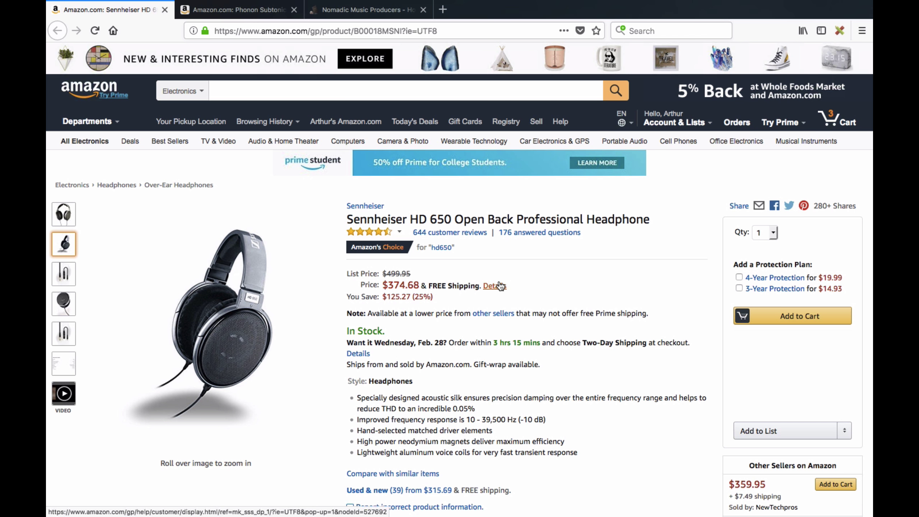
pyautogui.moveTo(199, 263)
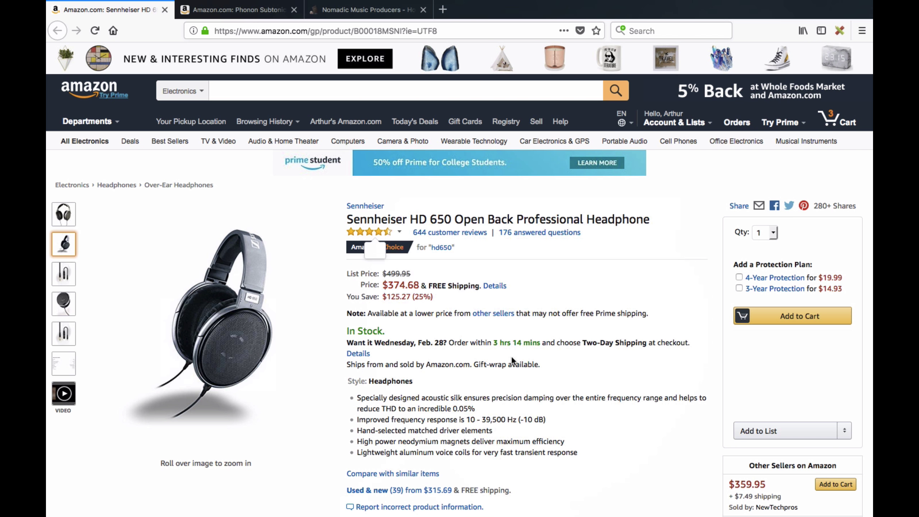
pyautogui.click(373, 232)
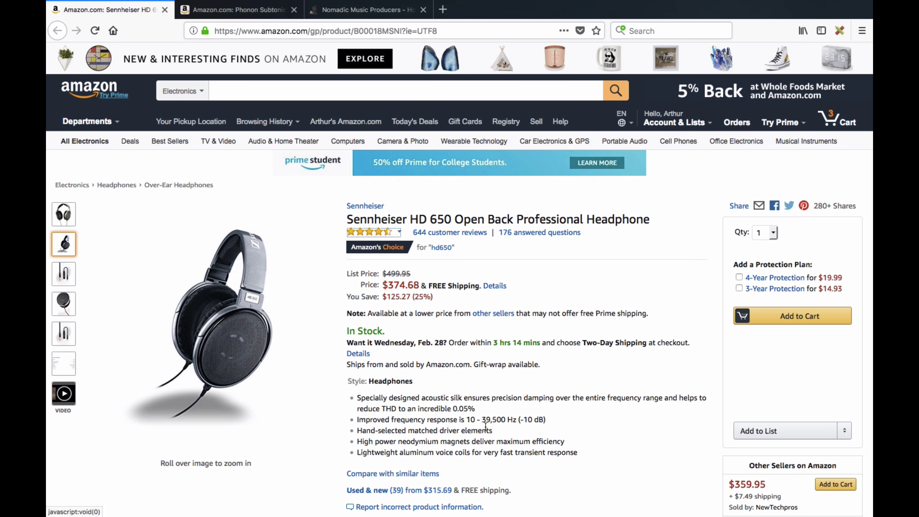
pyautogui.click(224, 13)
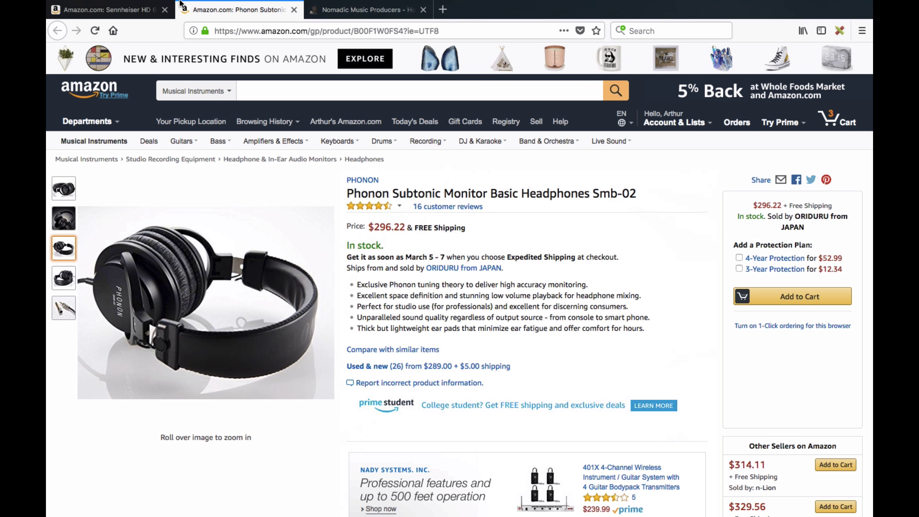
pyautogui.click(130, 13)
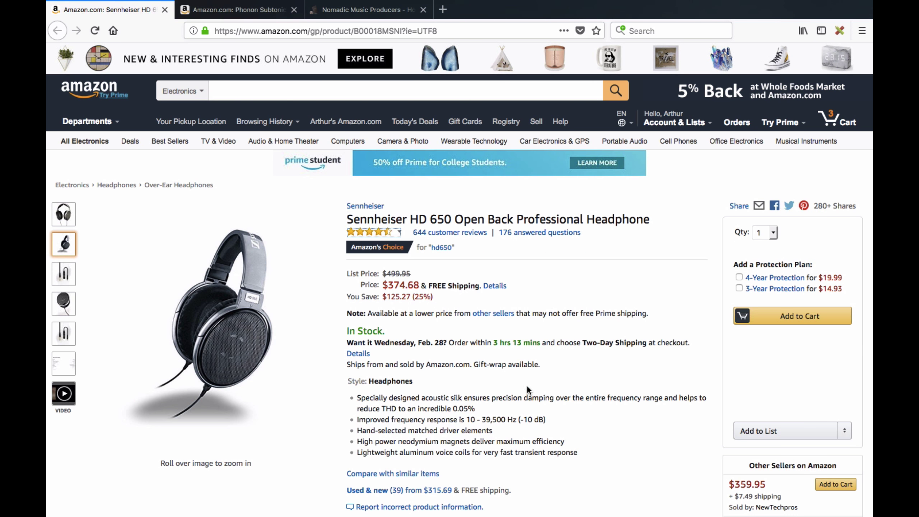
pyautogui.moveTo(223, 331)
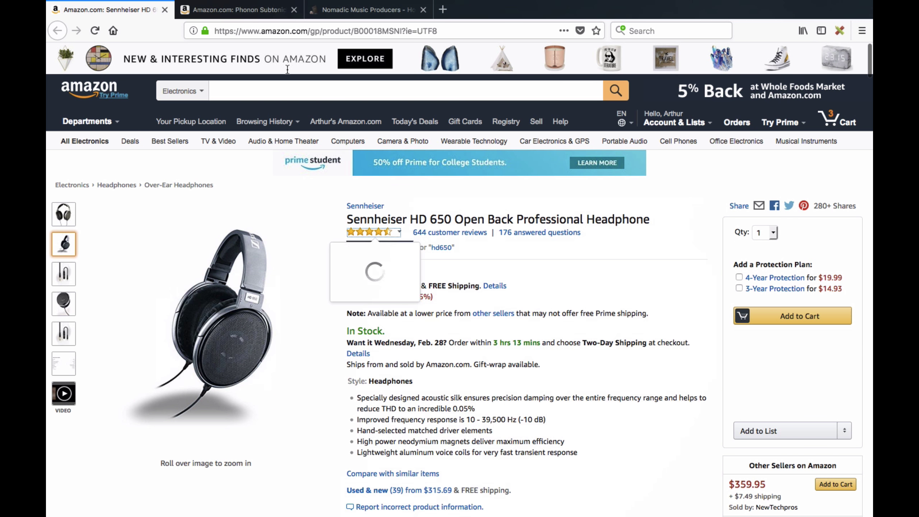
pyautogui.click(239, 10)
pyautogui.moveTo(145, 282)
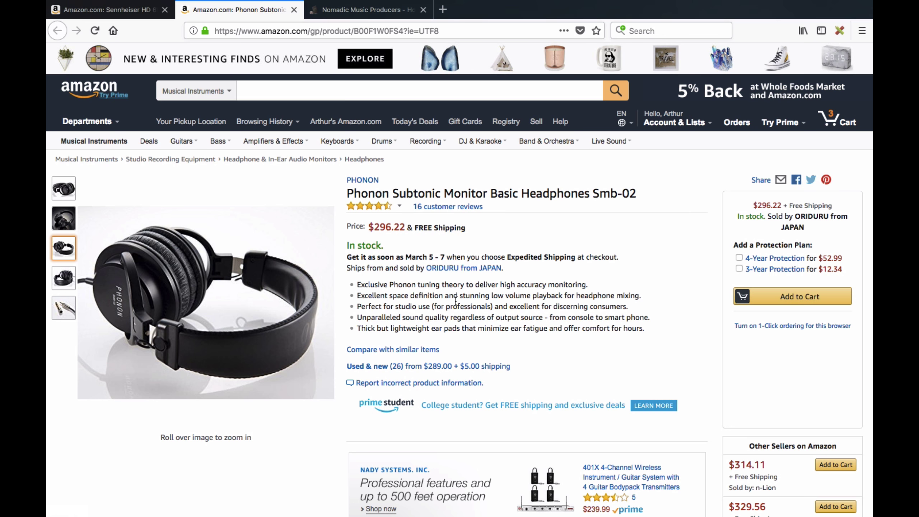
# Step: Back in Ableton, open the Magic AB plugin editor and reposition its window
pyautogui.press('super+Tab')
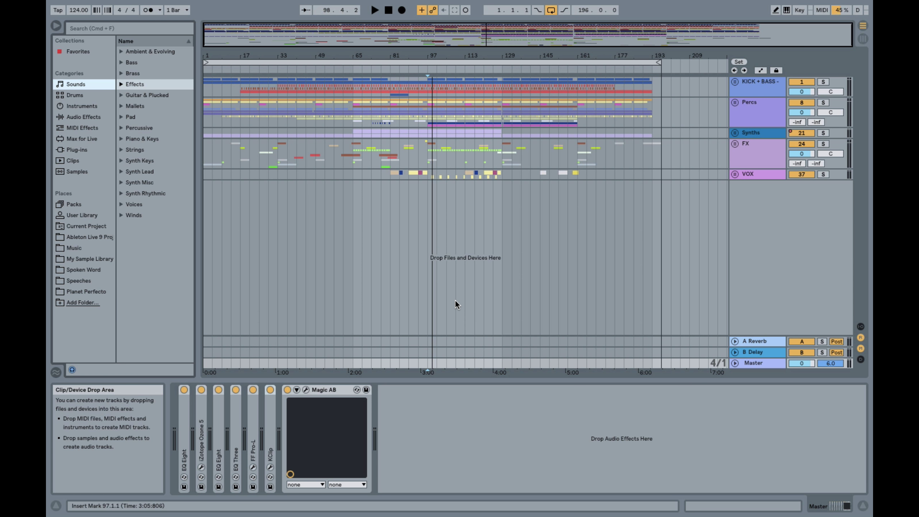
pyautogui.click(306, 390)
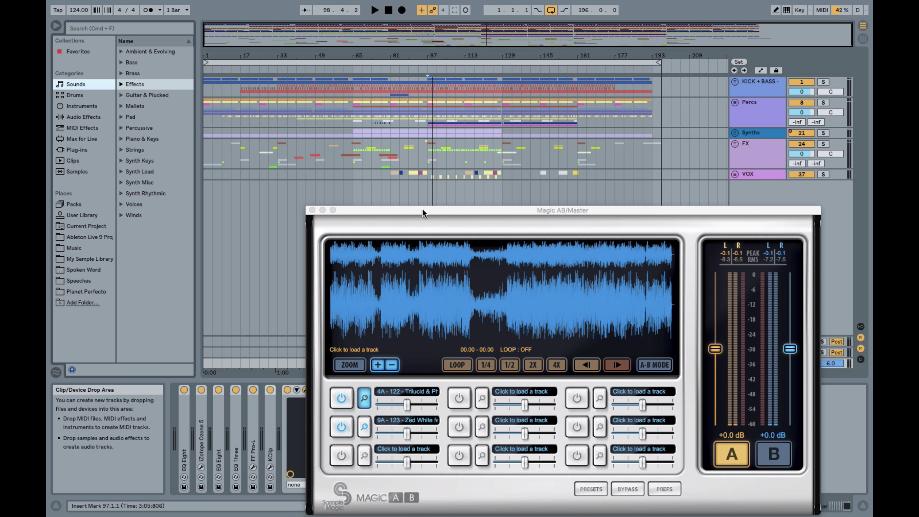
pyautogui.moveTo(422, 213); pyautogui.dragTo(409, 81)
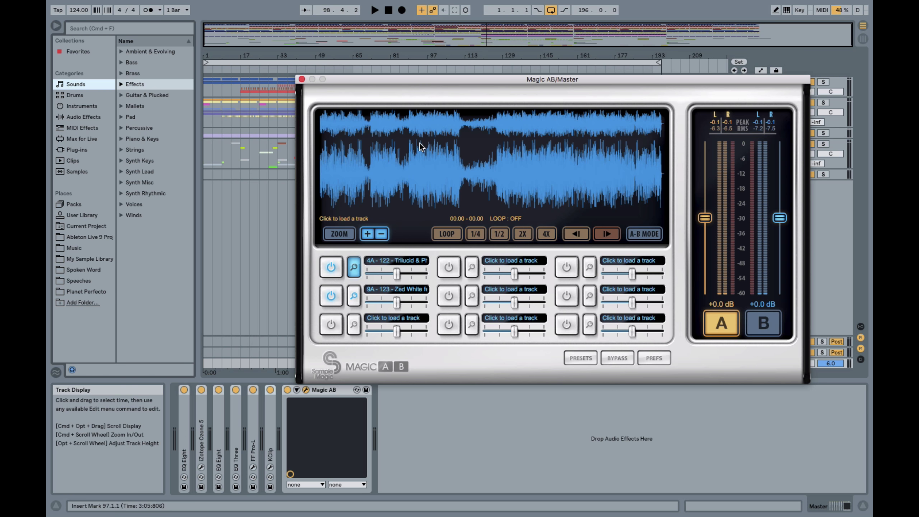
pyautogui.moveTo(358, 77); pyautogui.dragTo(450, 223)
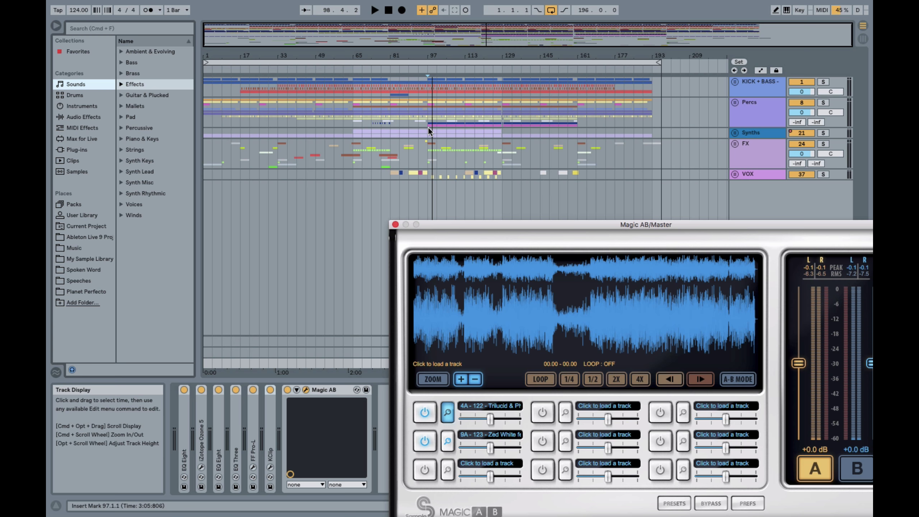
# Step: Set the play position to bar 97, select the Master track, and start playback
pyautogui.click(428, 151)
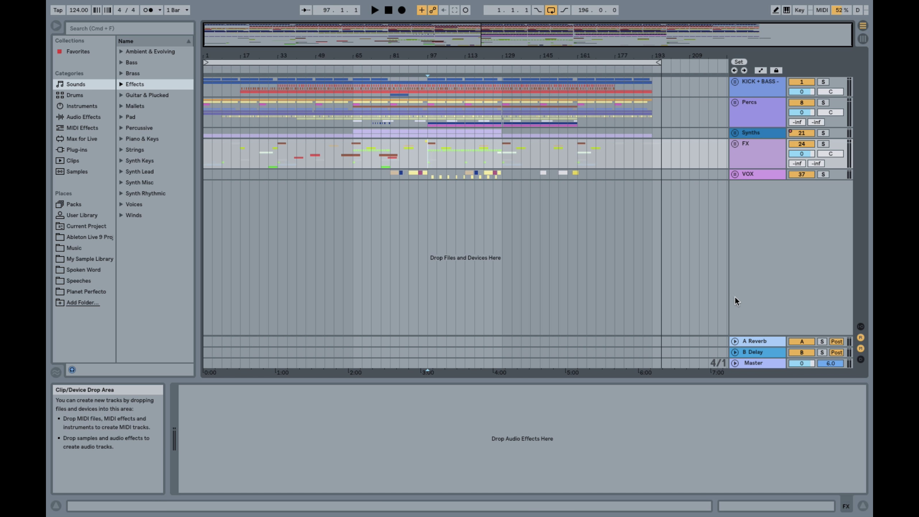
pyautogui.click(750, 363)
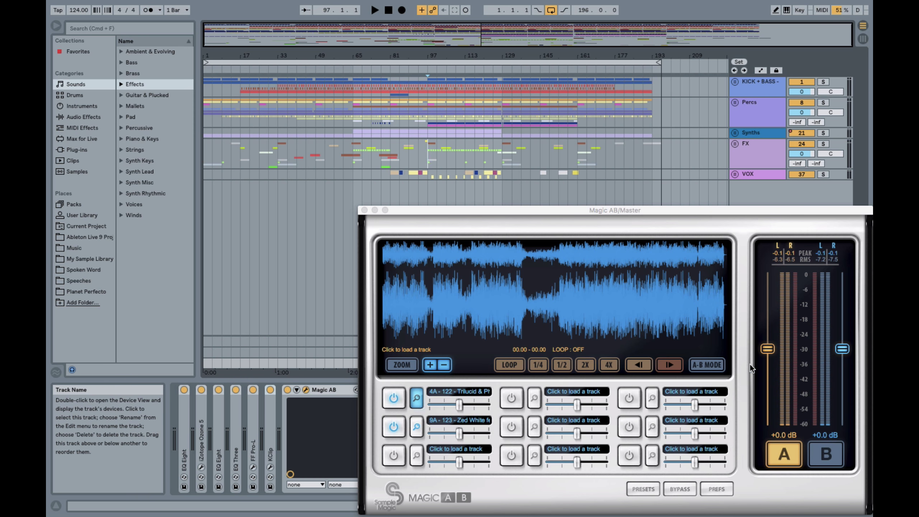
pyautogui.click(383, 212)
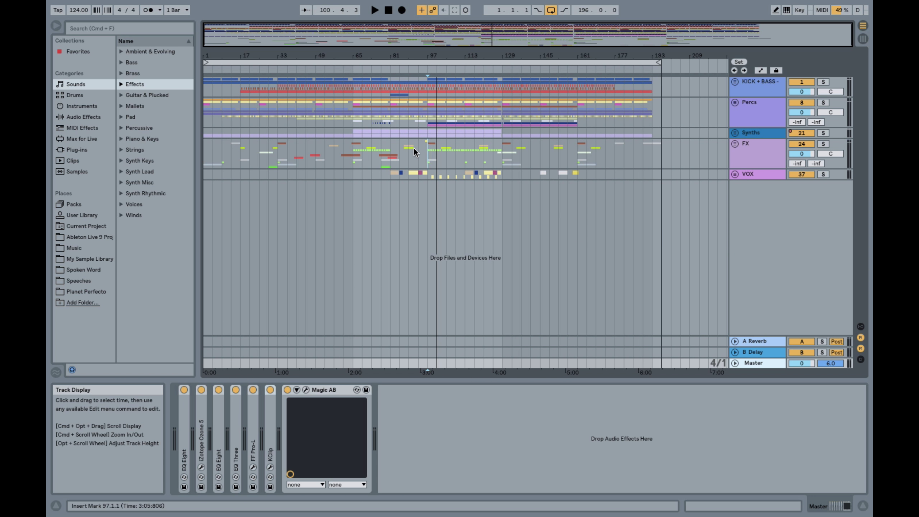
pyautogui.press('space')
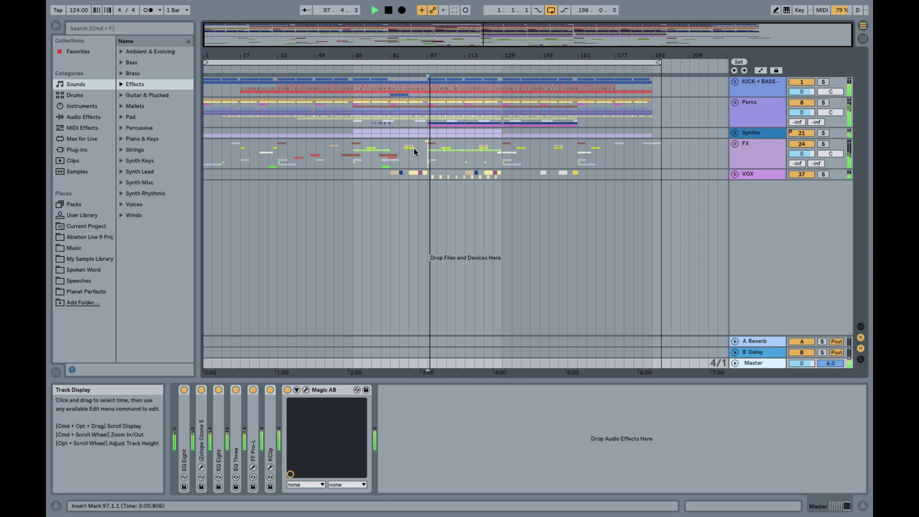
# Step: Stop playback, switch Magic AB to B, and enable reference slot 1, then the 9A - 123 track
pyautogui.click(306, 390)
pyautogui.press('space')
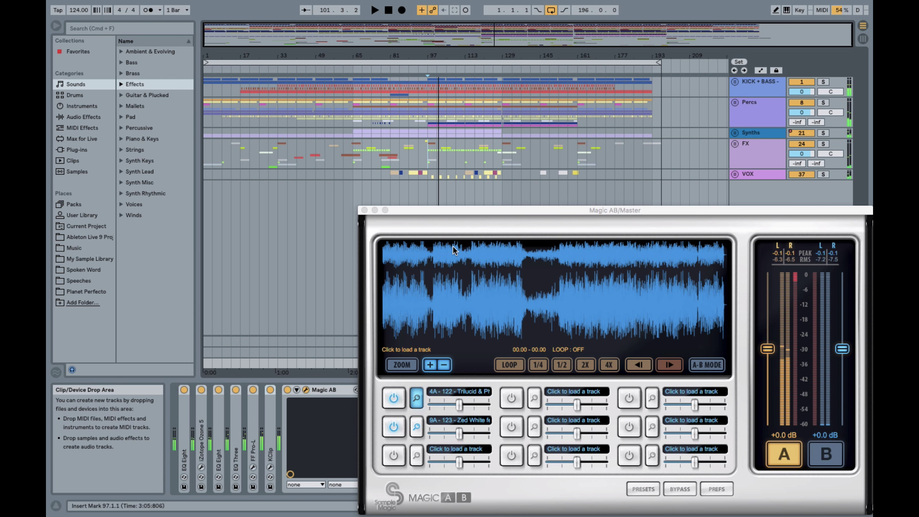
pyautogui.moveTo(421, 209); pyautogui.dragTo(403, 197)
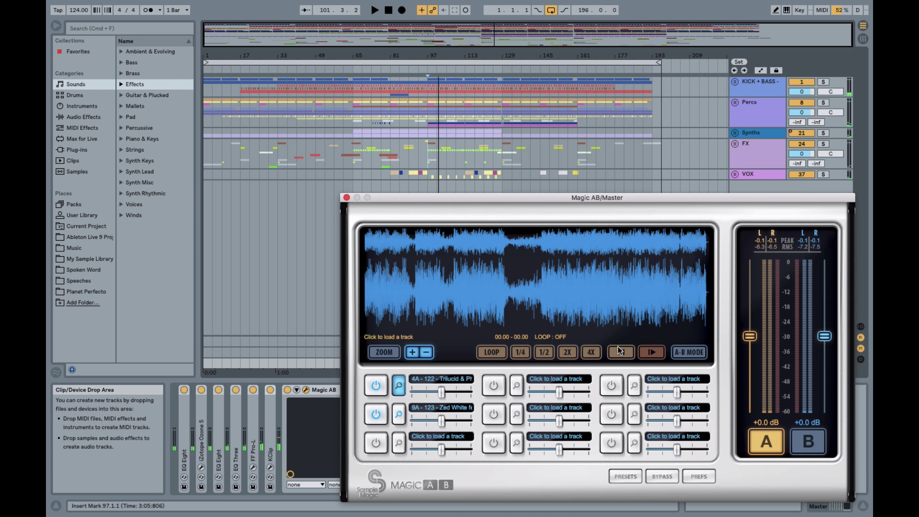
pyautogui.click(805, 436)
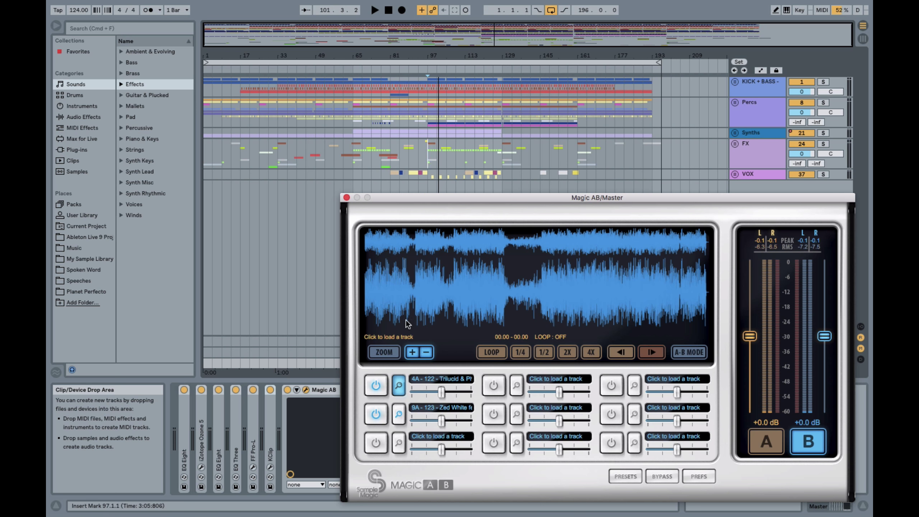
pyautogui.click(377, 385)
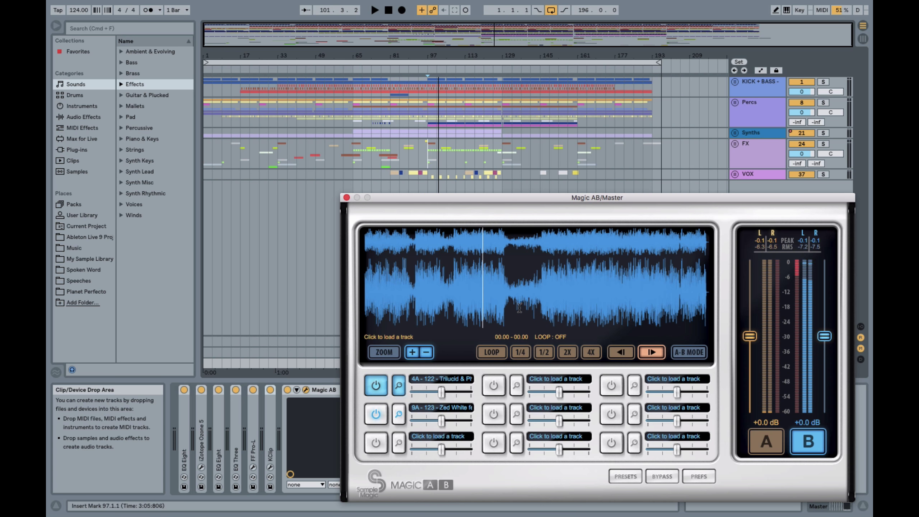
pyautogui.click(376, 414)
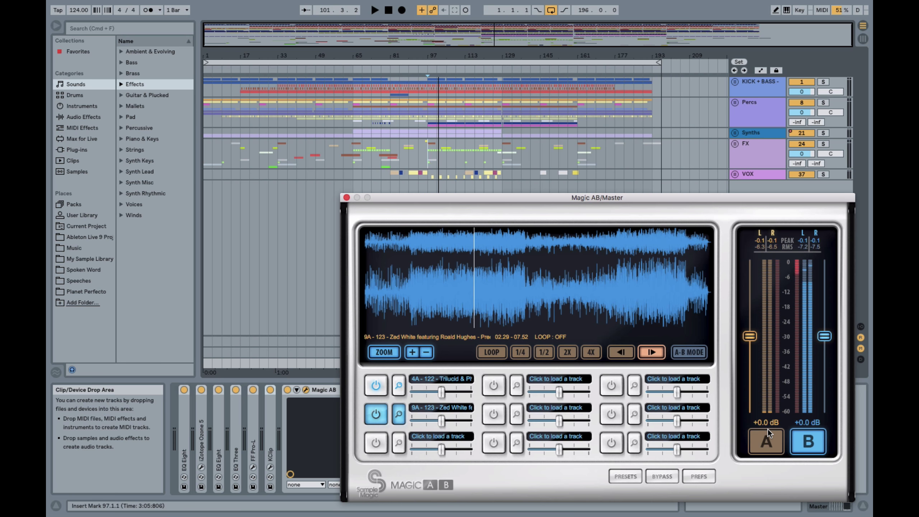
# Step: Play from bar 97, toggling A/B, ending on the 4A - 122 reference
pyautogui.press('space')
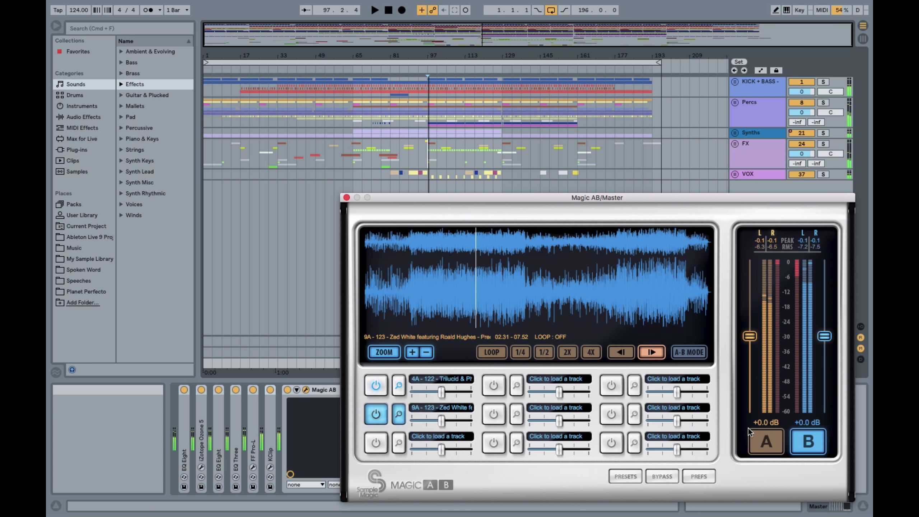
pyautogui.click(758, 438)
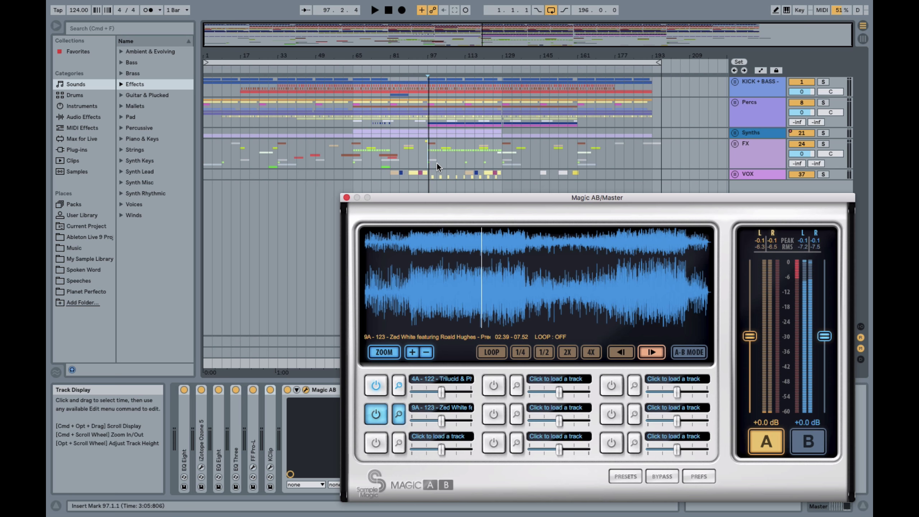
pyautogui.press('space')
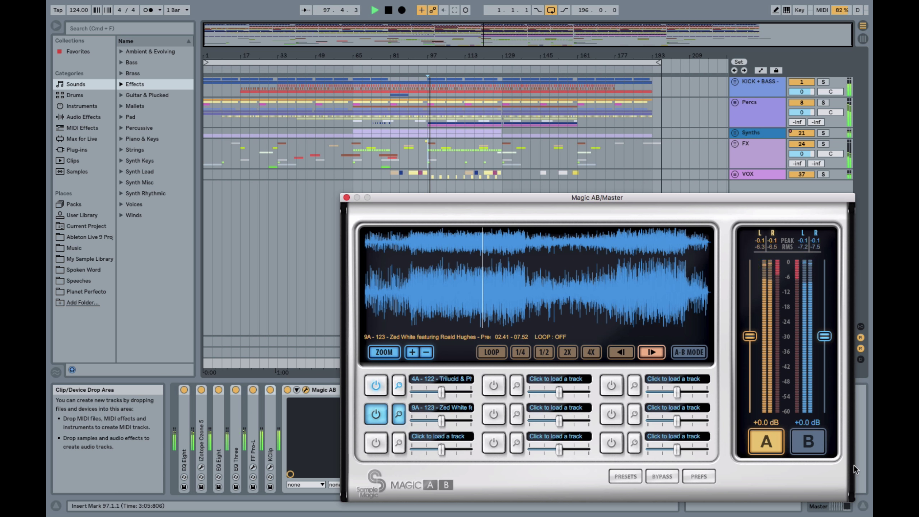
pyautogui.click(808, 446)
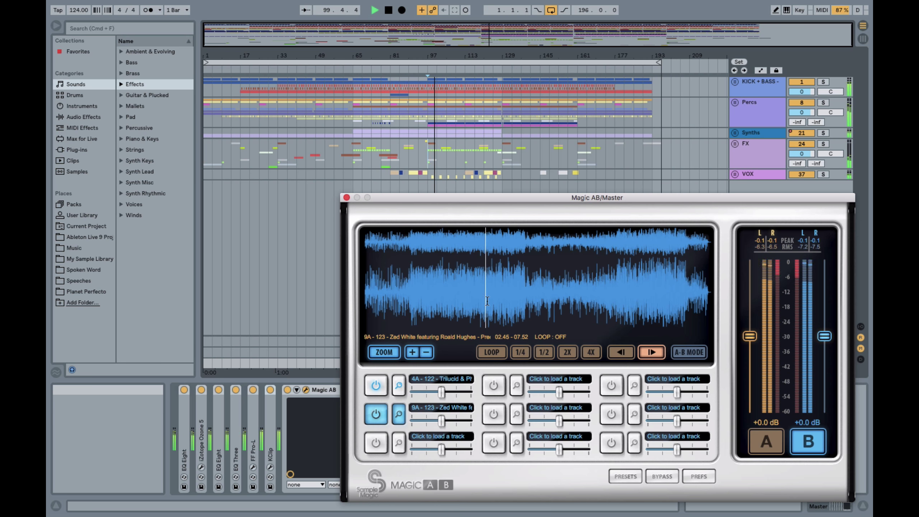
pyautogui.click(378, 387)
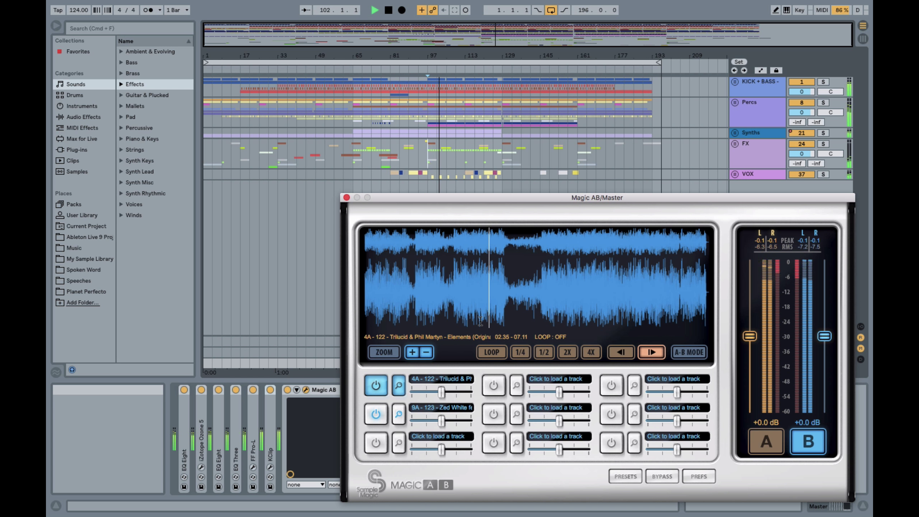
# Step: Switch Magic AB back to A, the project's own mix, and stop playback
pyautogui.press('a')
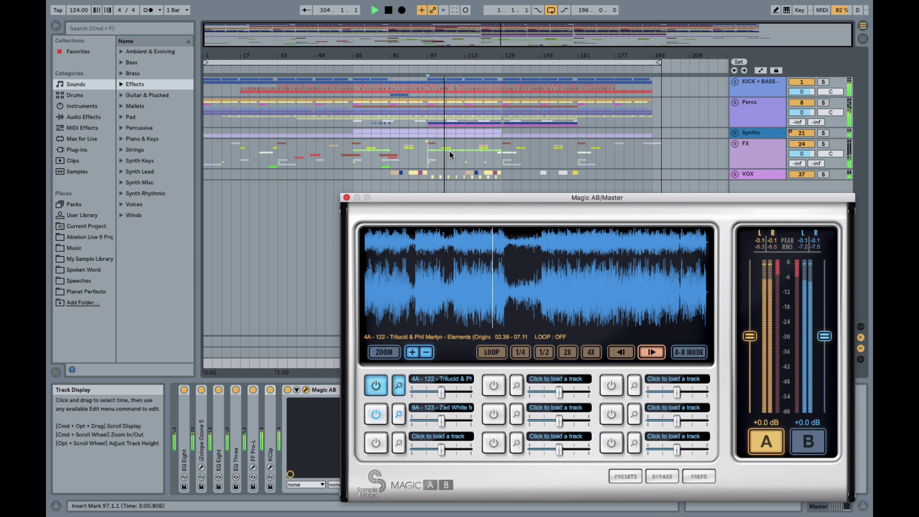
pyautogui.press('space')
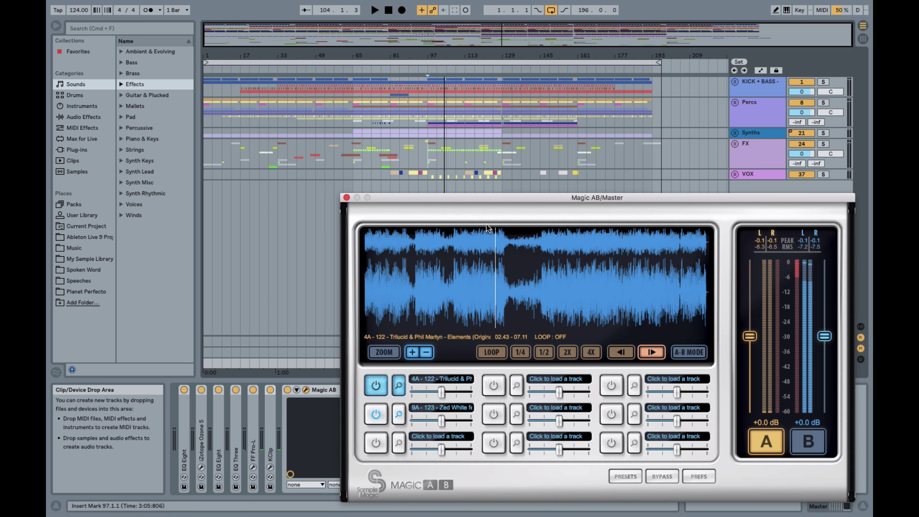
pyautogui.moveTo(409, 197); pyautogui.dragTo(448, 187)
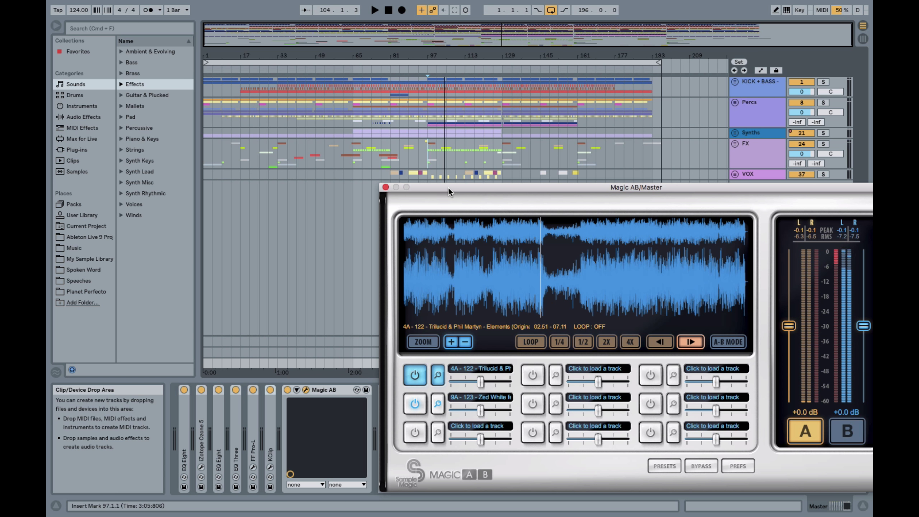
# Step: Unfold and refold the Synths group, repositioning the Magic AB window to show its meters
pyautogui.click(735, 133)
pyautogui.moveTo(702, 187); pyautogui.dragTo(706, 239)
pyautogui.click(735, 133)
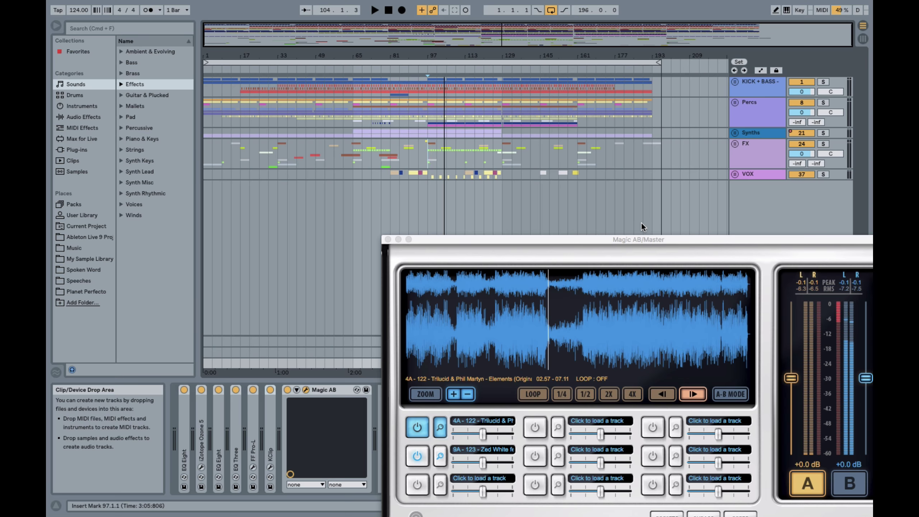
pyautogui.moveTo(617, 240); pyautogui.dragTo(548, 199)
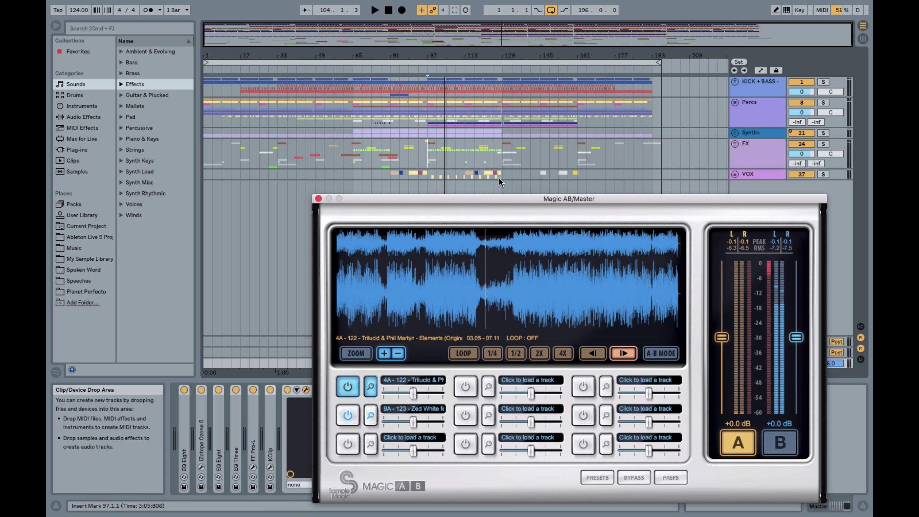
pyautogui.moveTo(391, 199); pyautogui.dragTo(572, 177)
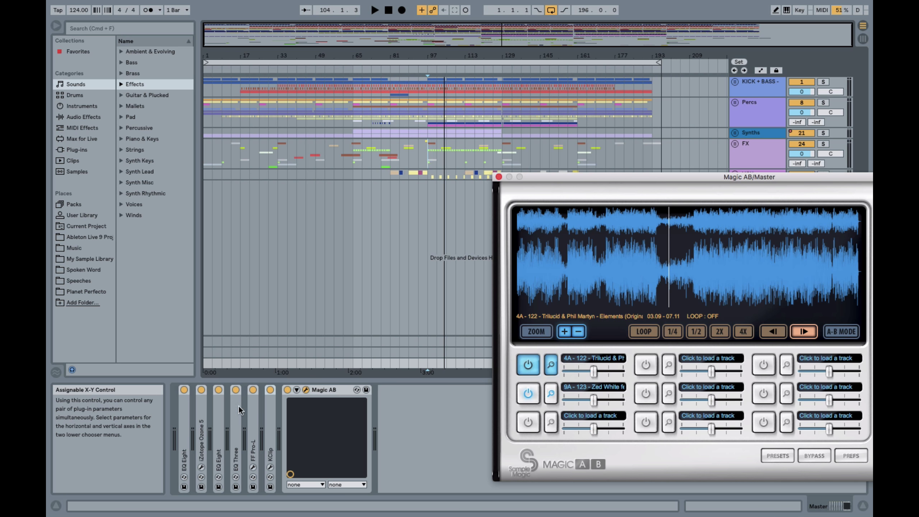
pyautogui.moveTo(586, 177); pyautogui.dragTo(356, 166)
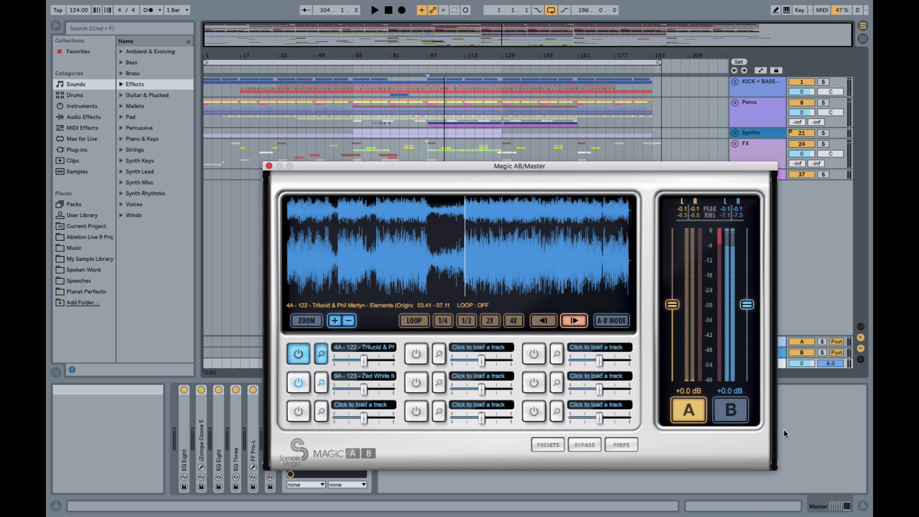
# Step: Close the Magic AB plugin window
pyautogui.click(269, 165)
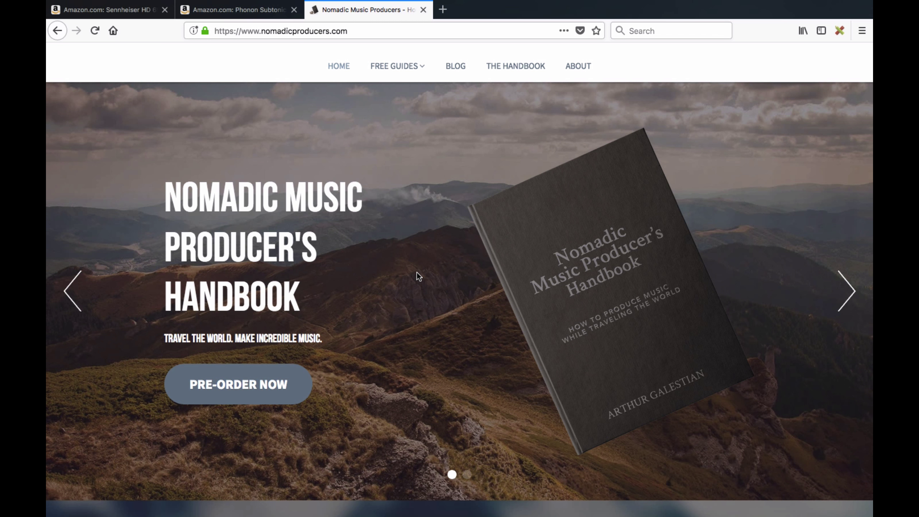
pyautogui.moveTo(389, 69)
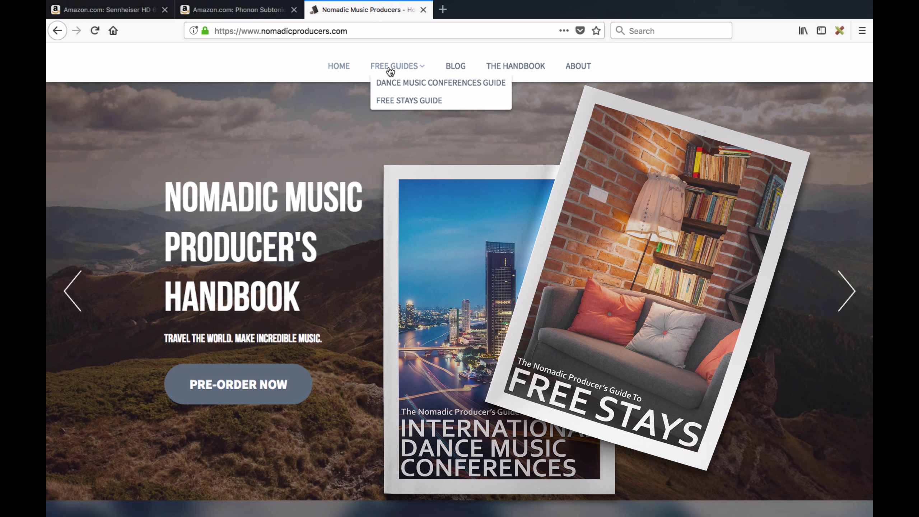